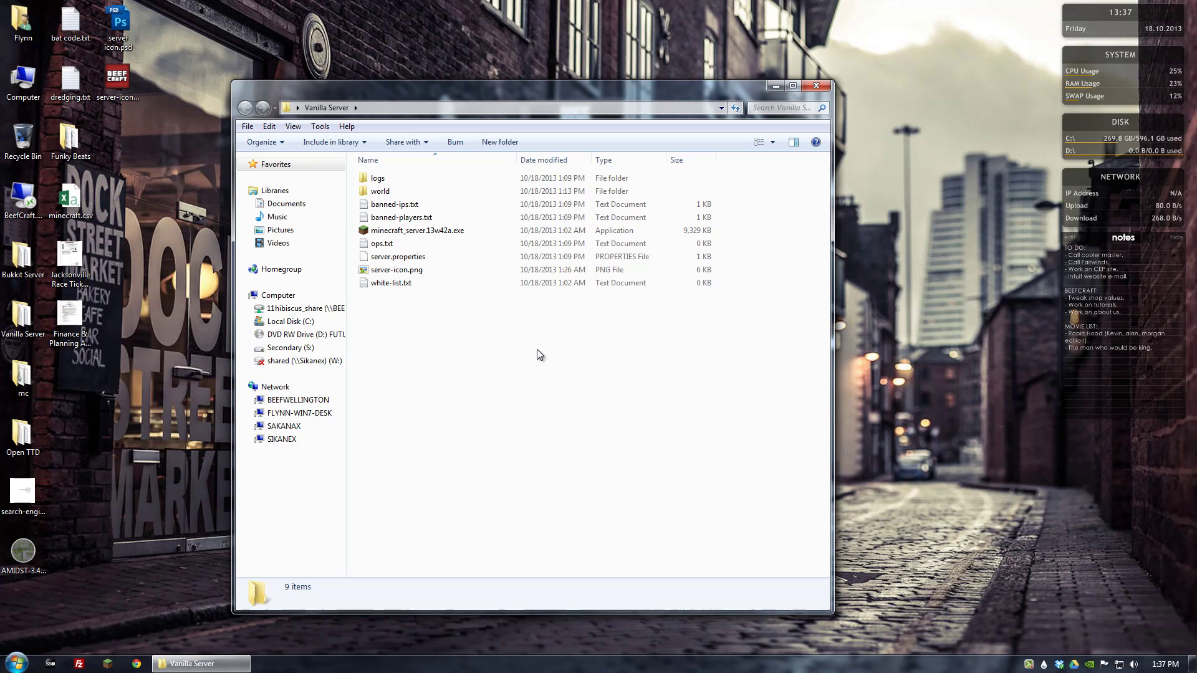
- Create a new text document in the Vanilla Server folder
left_click(454, 234)
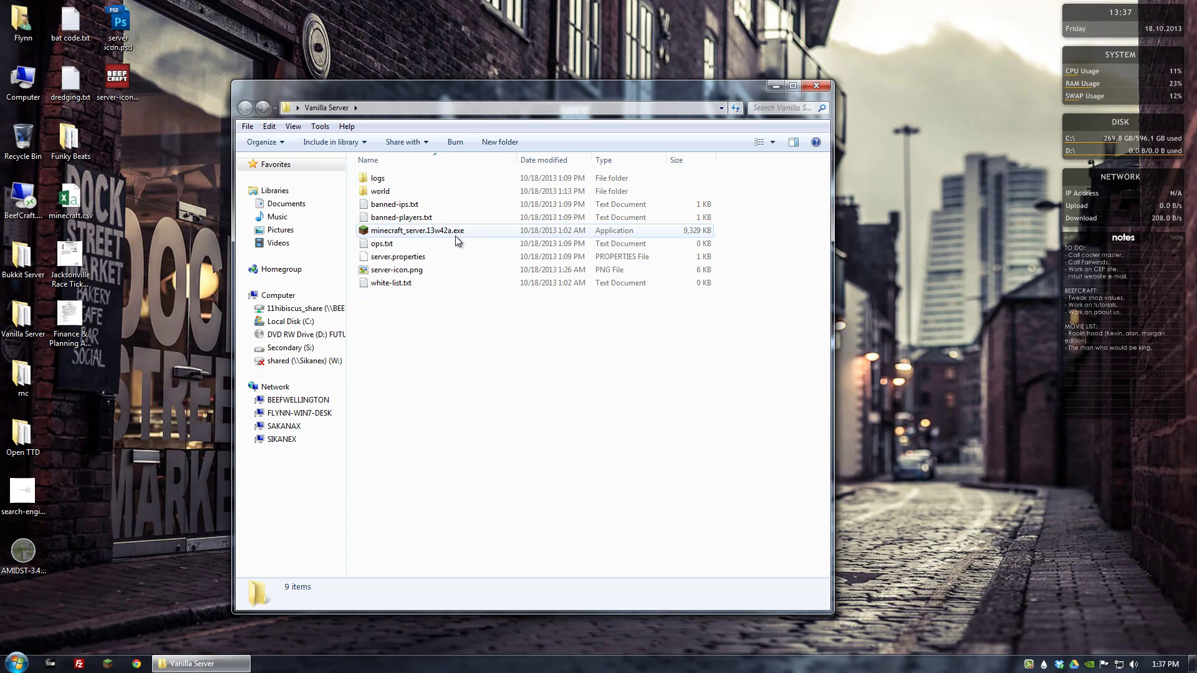
right_click(409, 325)
mouse_move(449, 506)
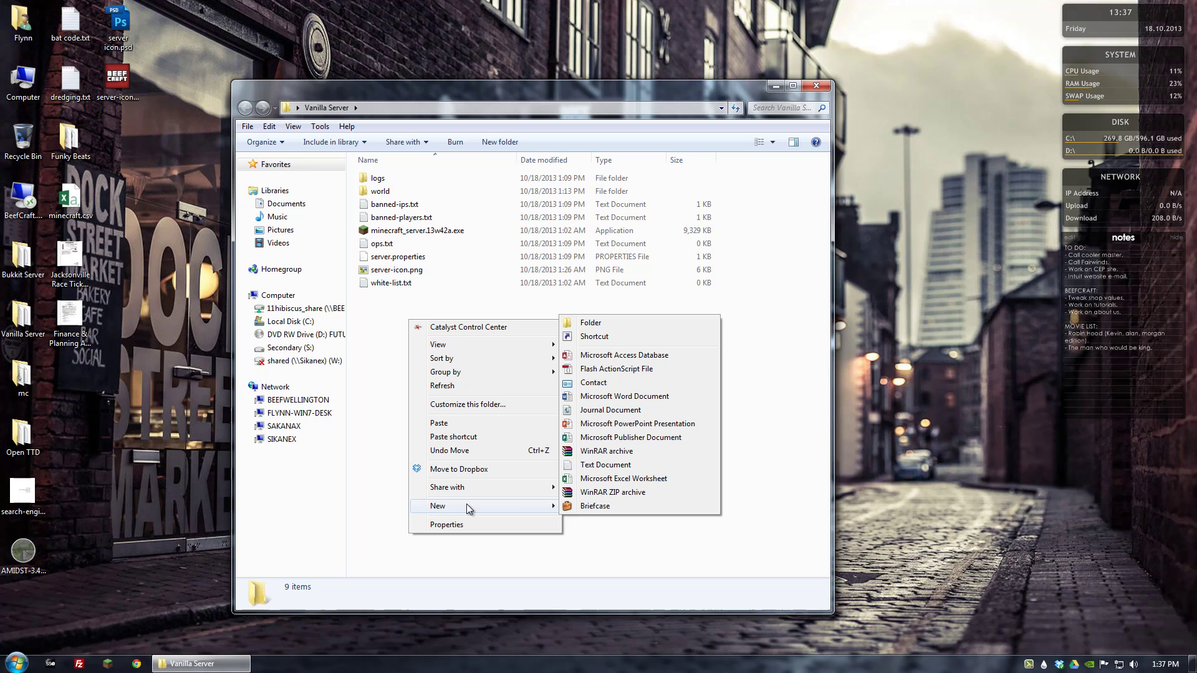
left_click(595, 464)
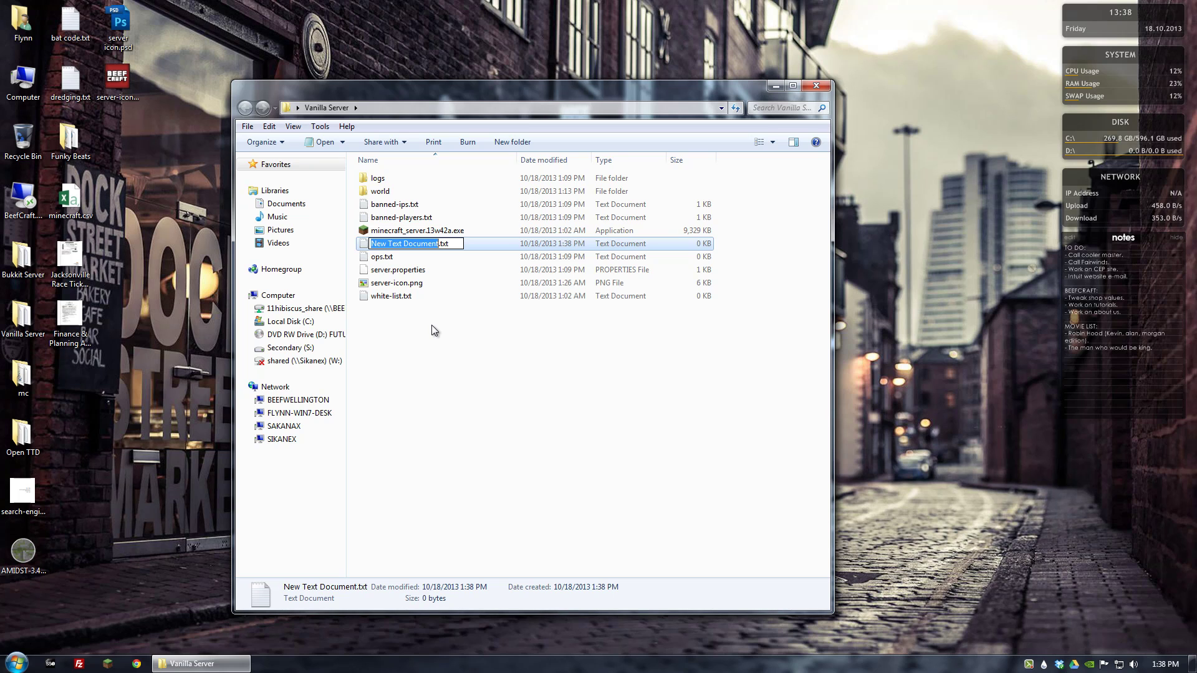
type("startserver")
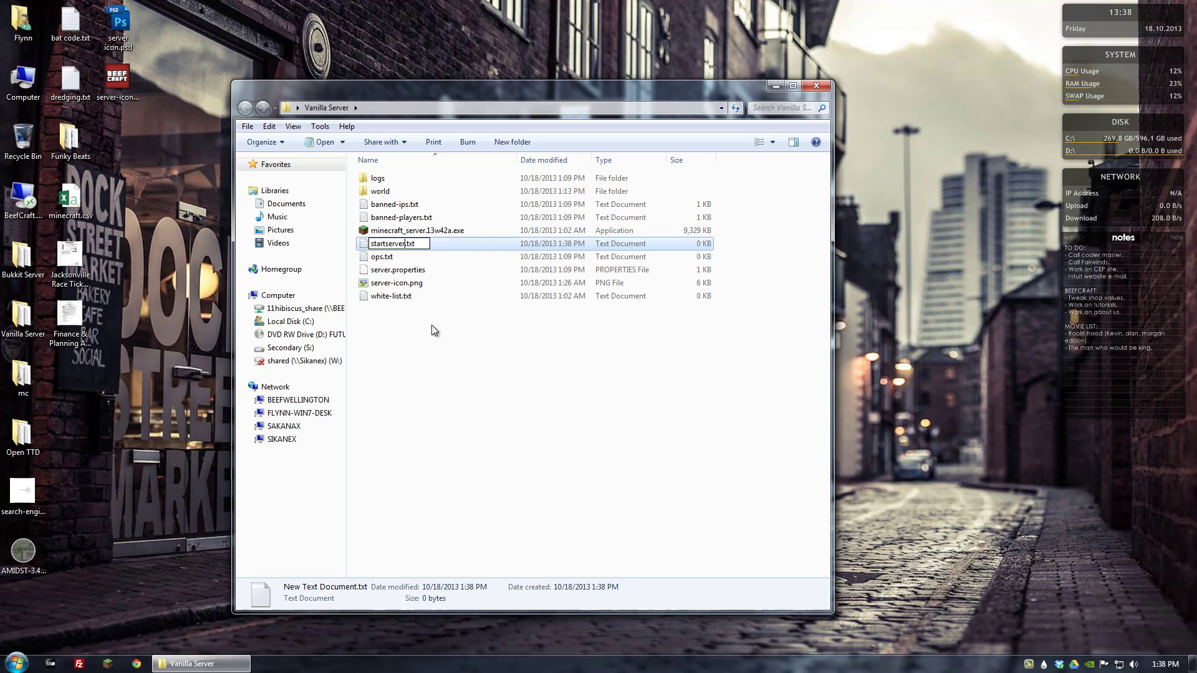
- Name the new file startserver.bat and accept the extension change warning
key("End")
key("BackSpace")
key("BackSpace")
key("BackSpace")
type("bat")
key("Return")
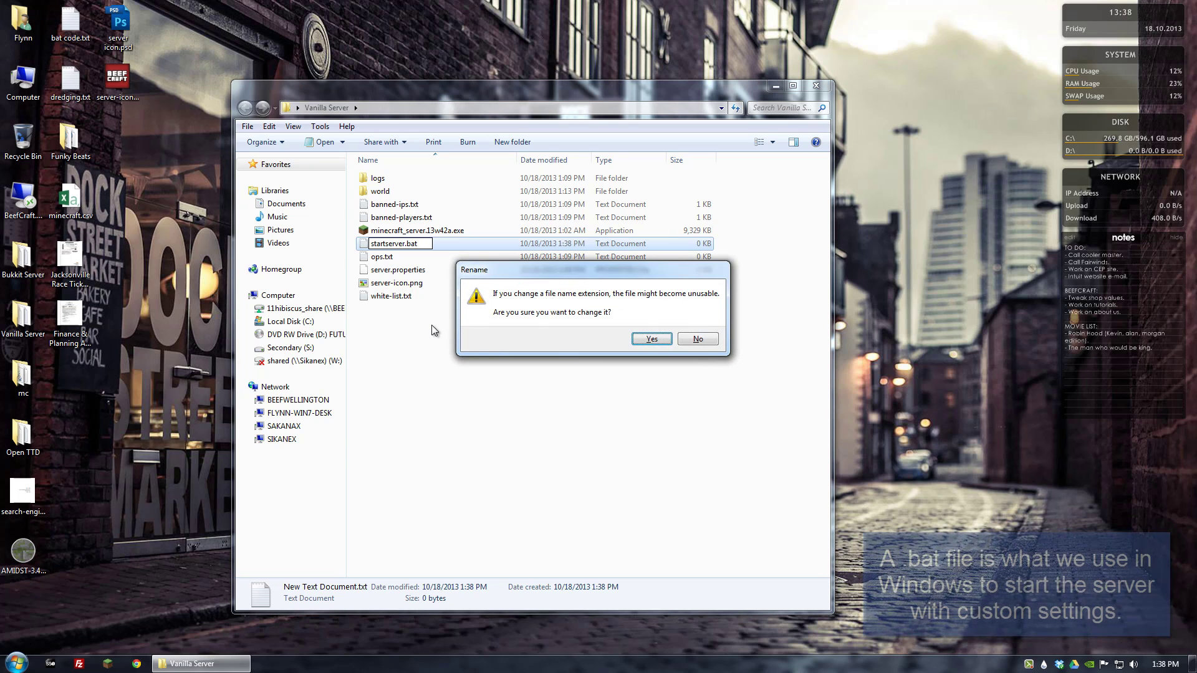
left_click(649, 339)
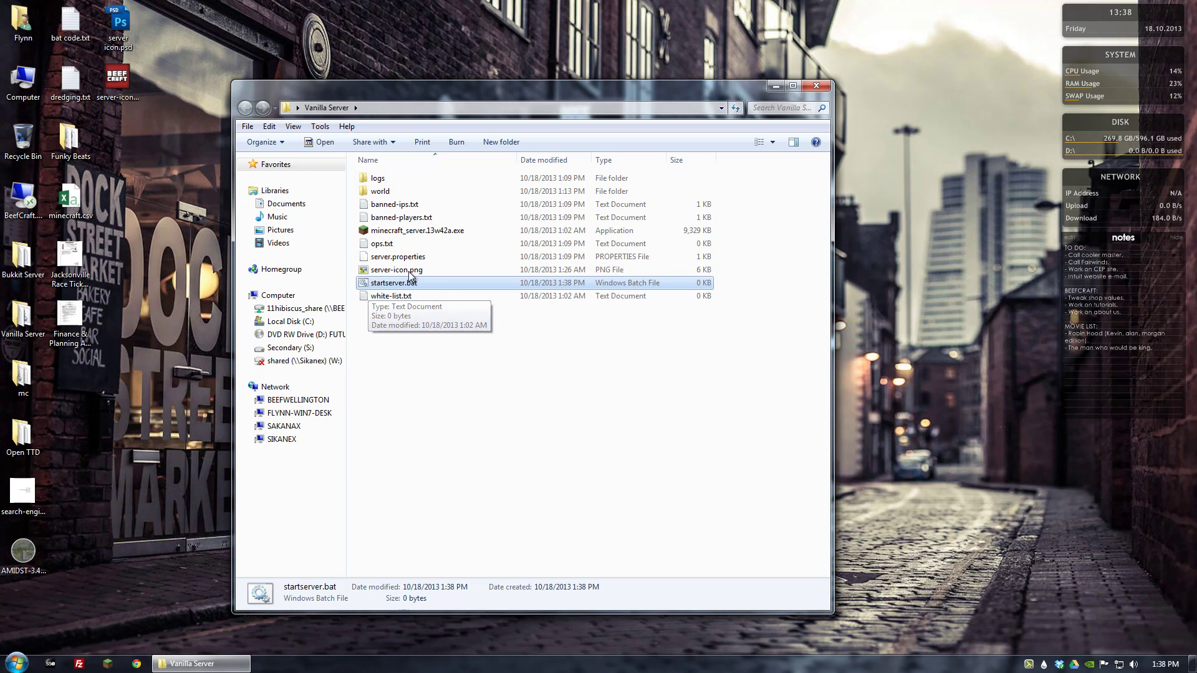
- Open startserver.bat in Notepad via Edit and move the editor beside the folder listing
right_click(378, 285)
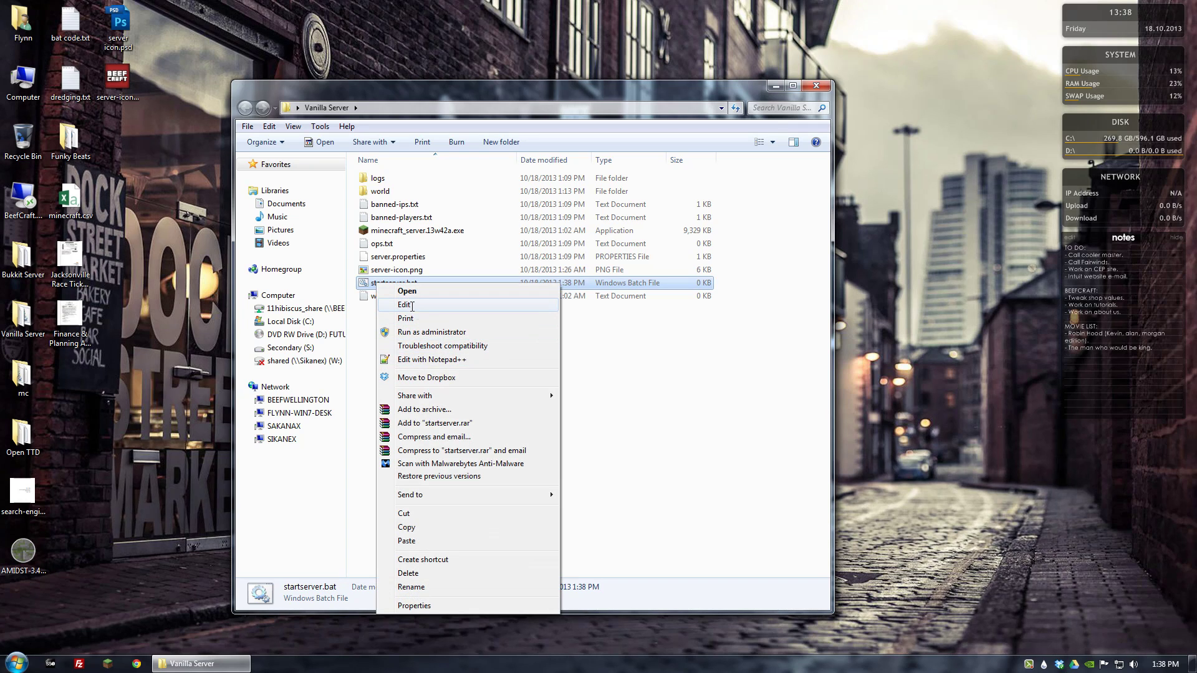
left_click(410, 305)
left_click_drag(346, 215, 889, 210)
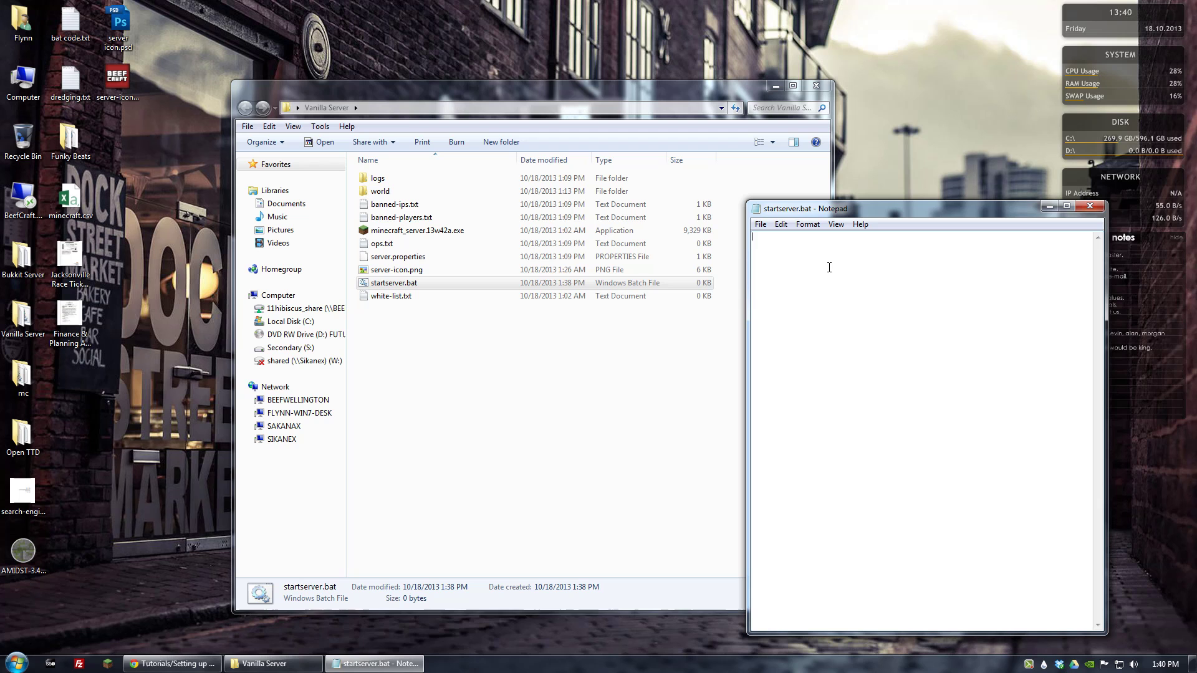
right_click(793, 253)
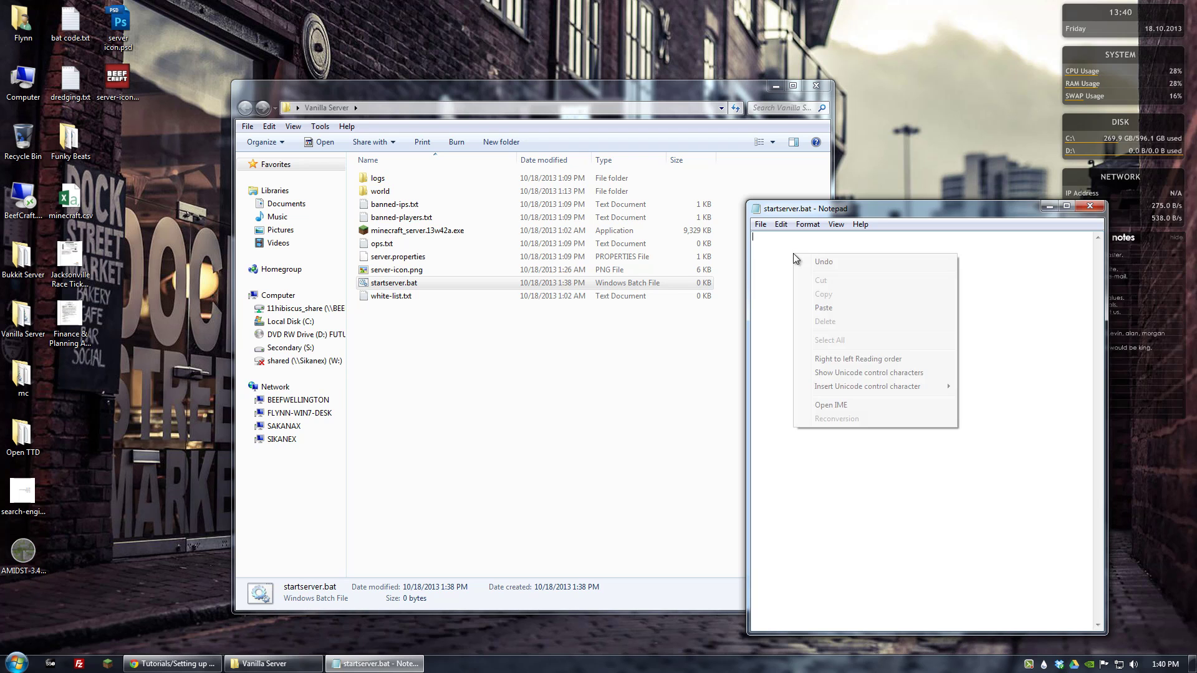
- Paste the java -Xms512M -Xmx1G -jar command and highlight the 512M startup memory value
left_click(814, 306)
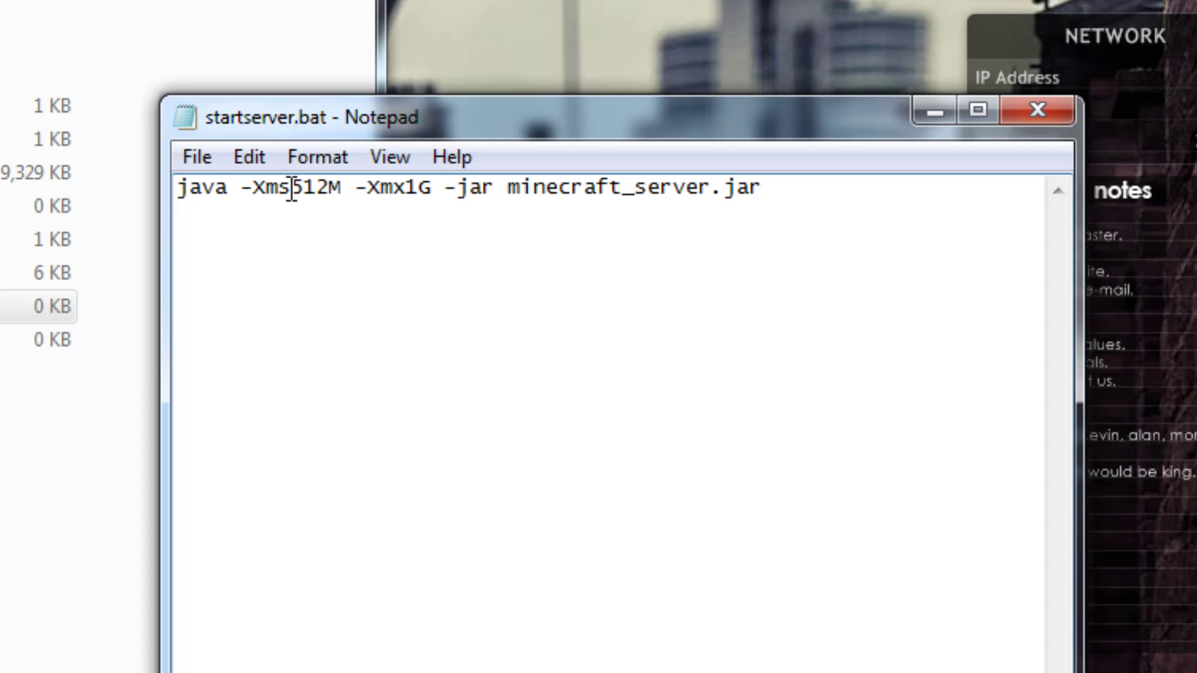
left_click_drag(293, 188, 344, 188)
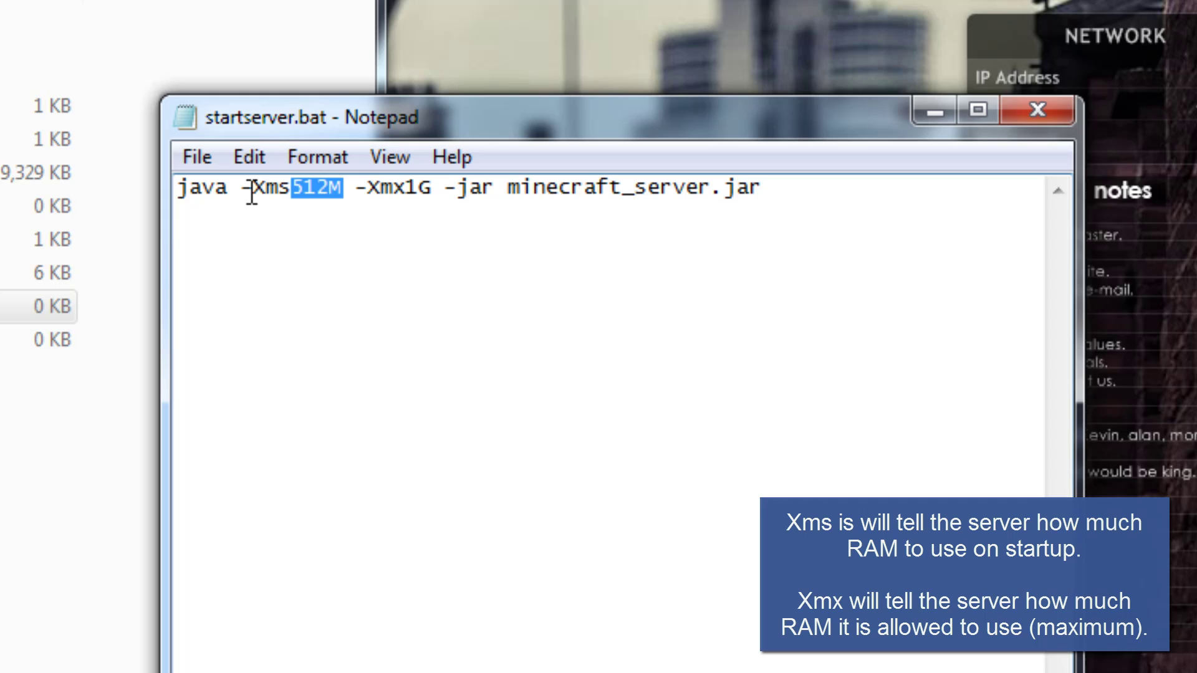
left_click(332, 194)
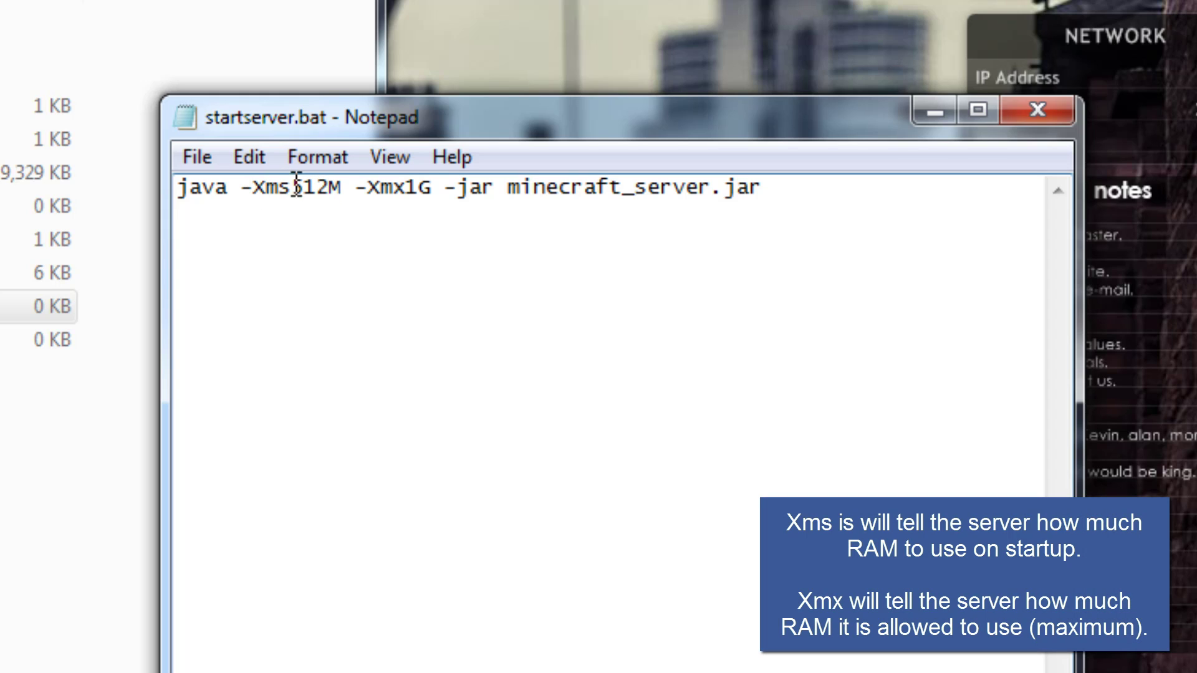
left_click_drag(291, 187, 344, 188)
left_click_drag(291, 187, 331, 188)
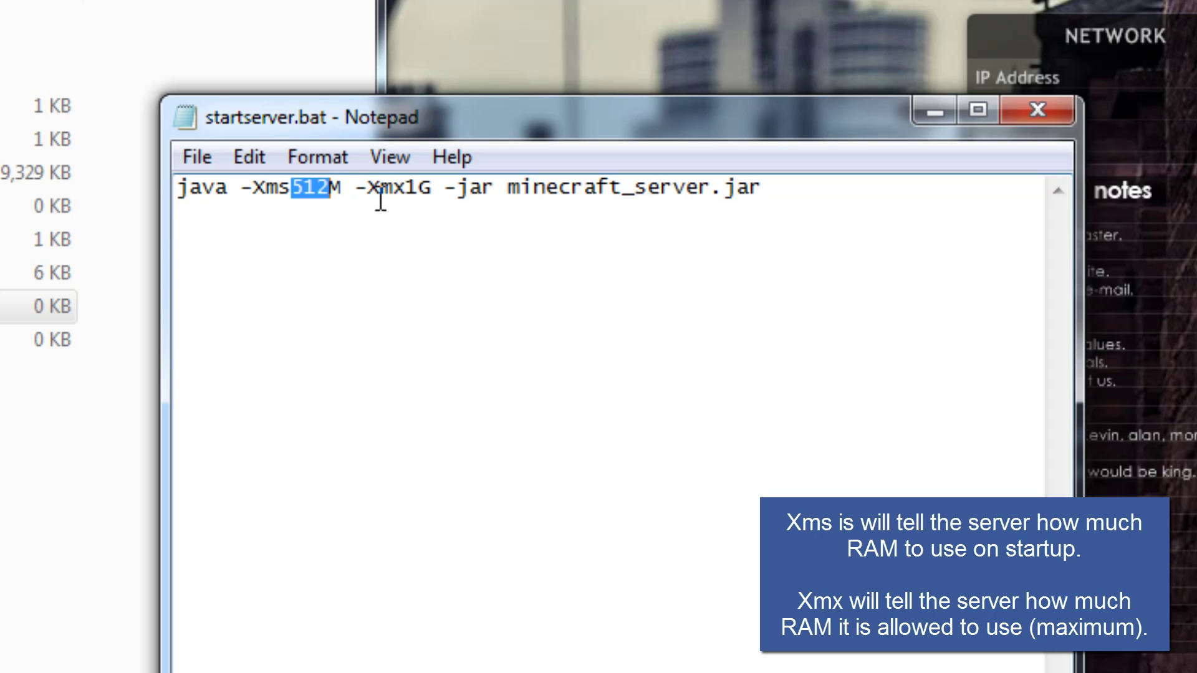
- Highlight the -Xmx1G maximum memory setting and its 1G amount to review it
left_click_drag(356, 188, 434, 192)
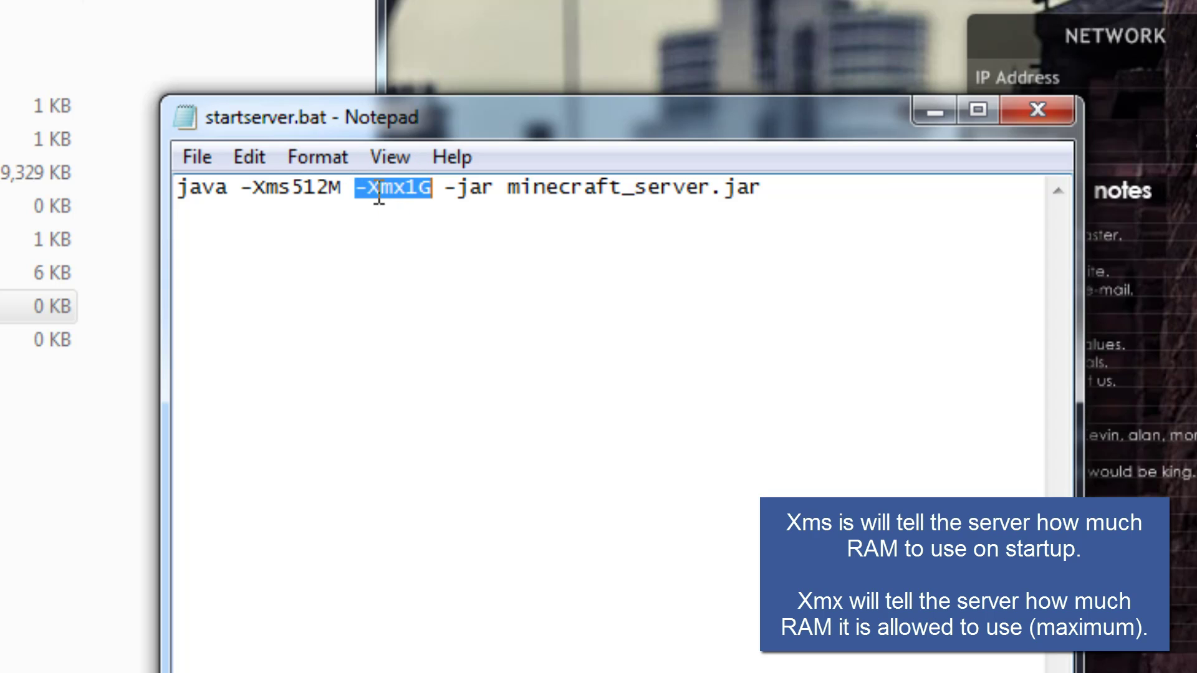
left_click(406, 199)
left_click_drag(415, 198, 404, 198)
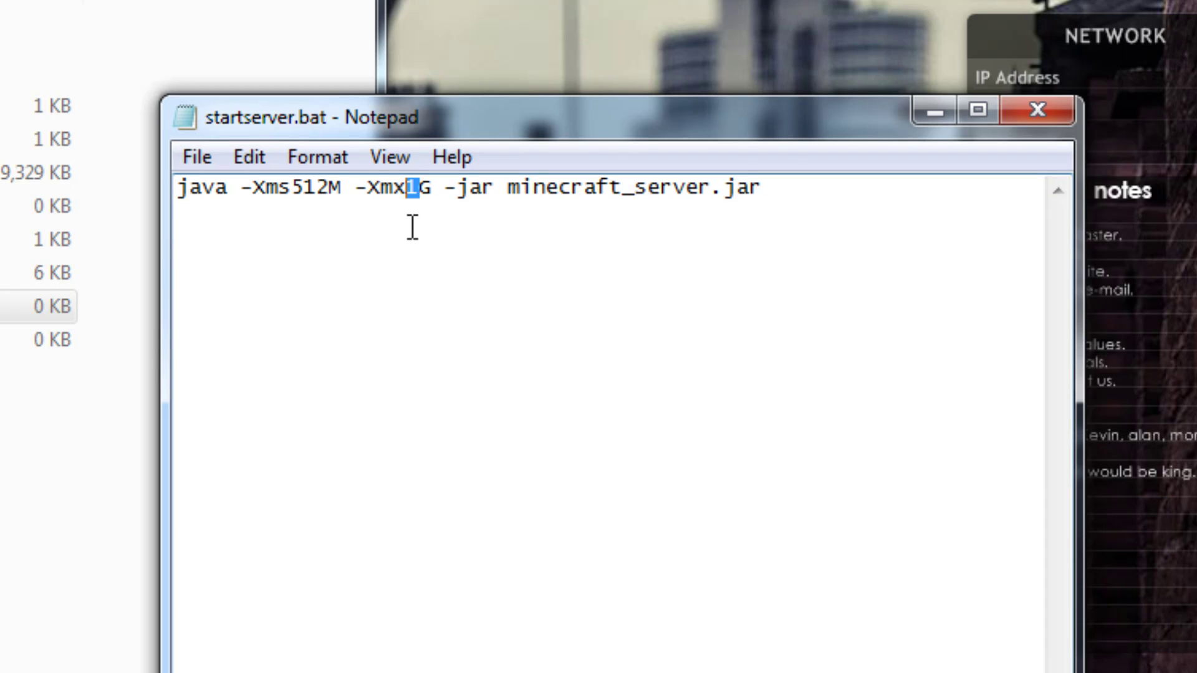
left_click(394, 194)
mouse_move(406, 192)
left_mouse_down()
mouse_move(429, 197)
mouse_move(418, 191)
left_mouse_up()
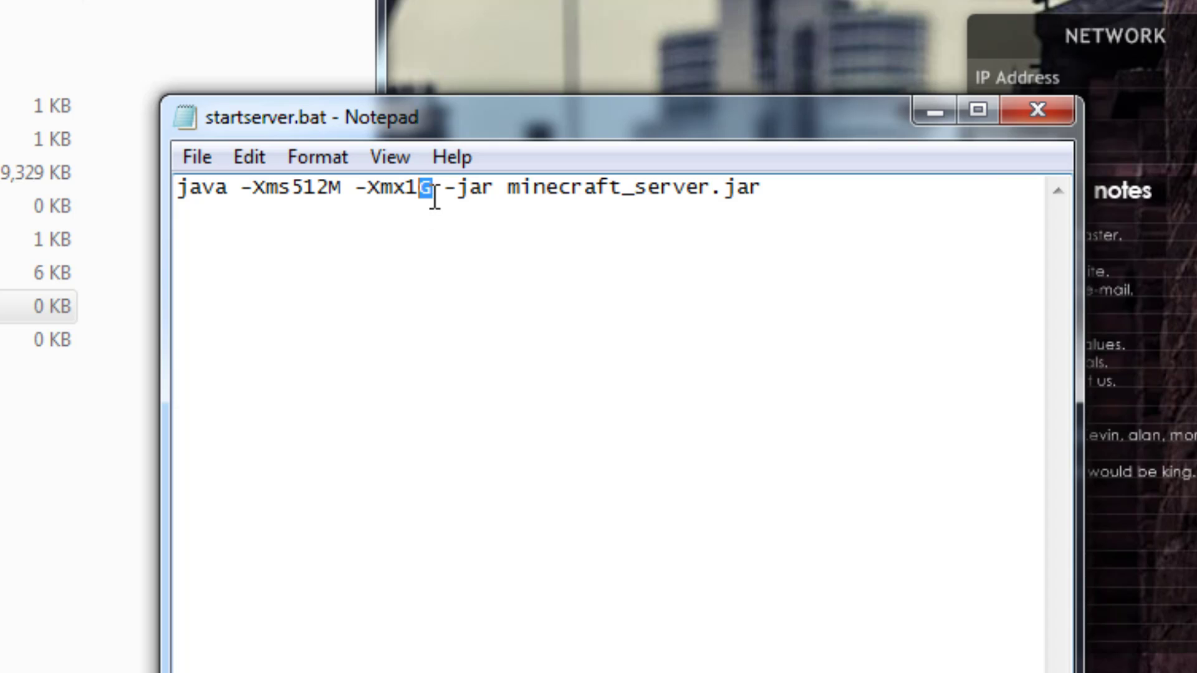
left_click(417, 192)
left_click_drag(417, 192, 408, 191)
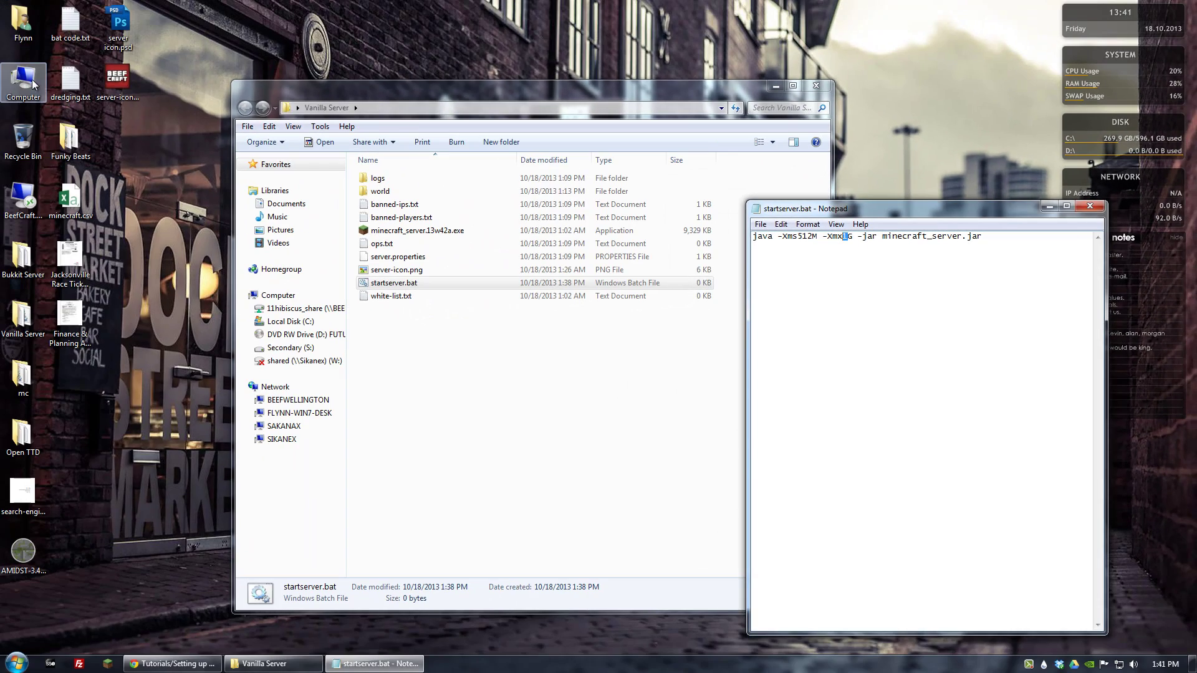
- View the Computer's System Properties showing 8.00 GB installed RAM, then close it
right_click(27, 82)
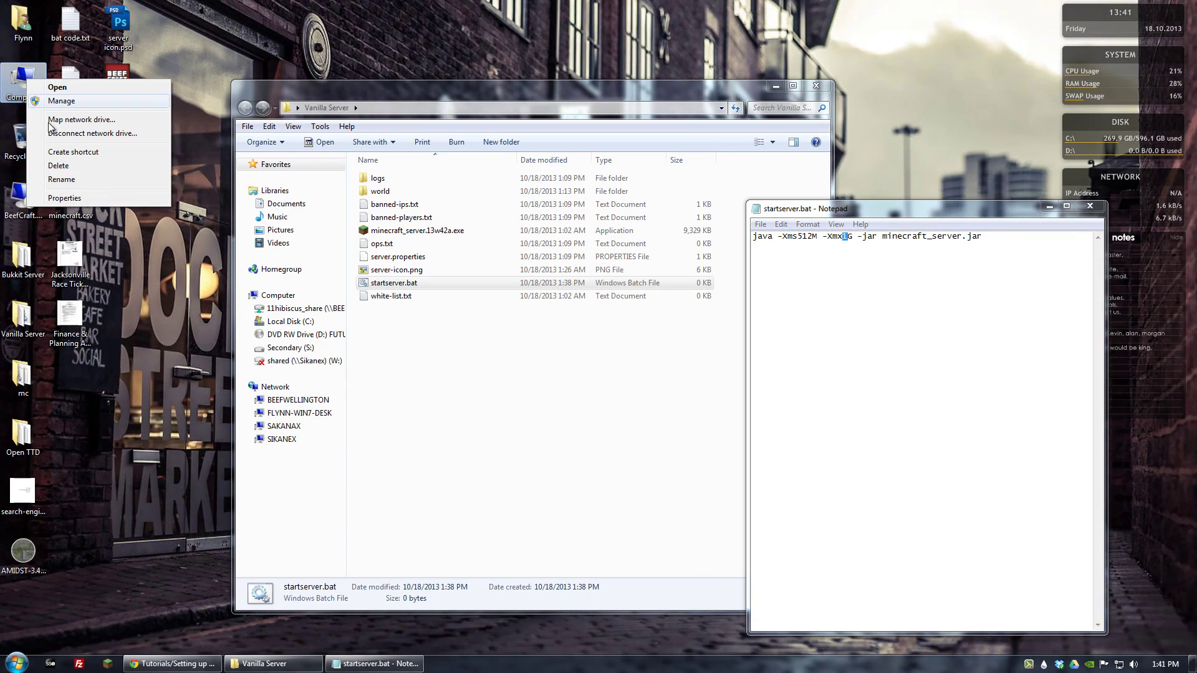
left_click(59, 198)
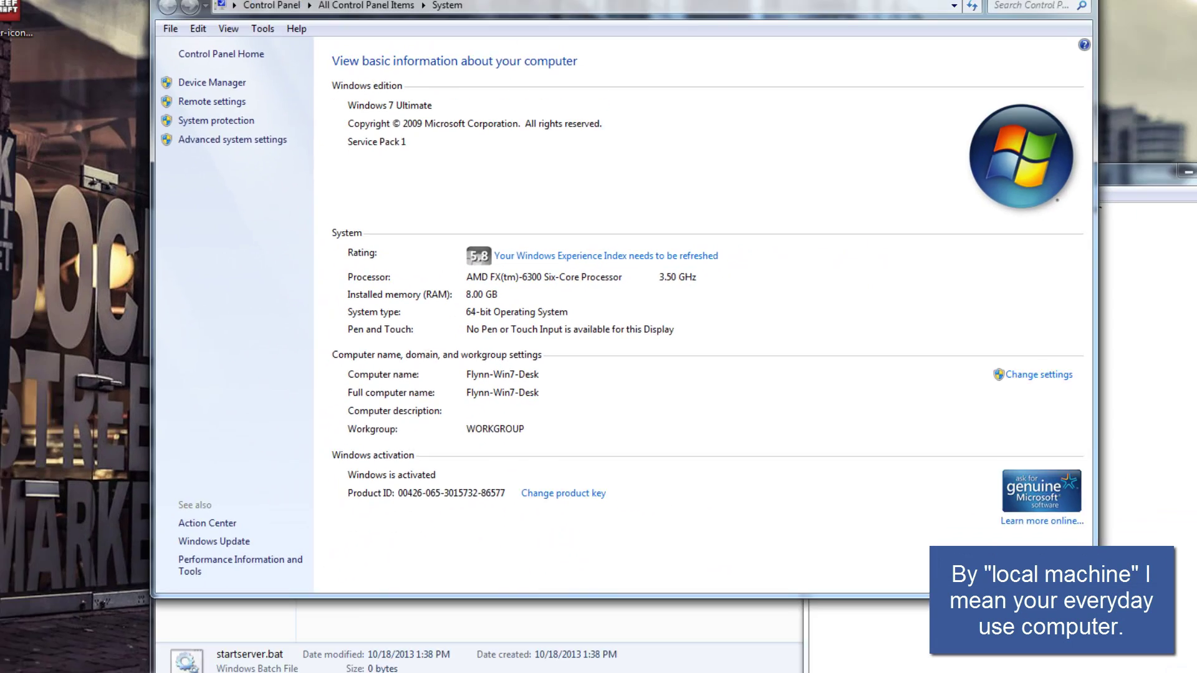
left_click(951, 57)
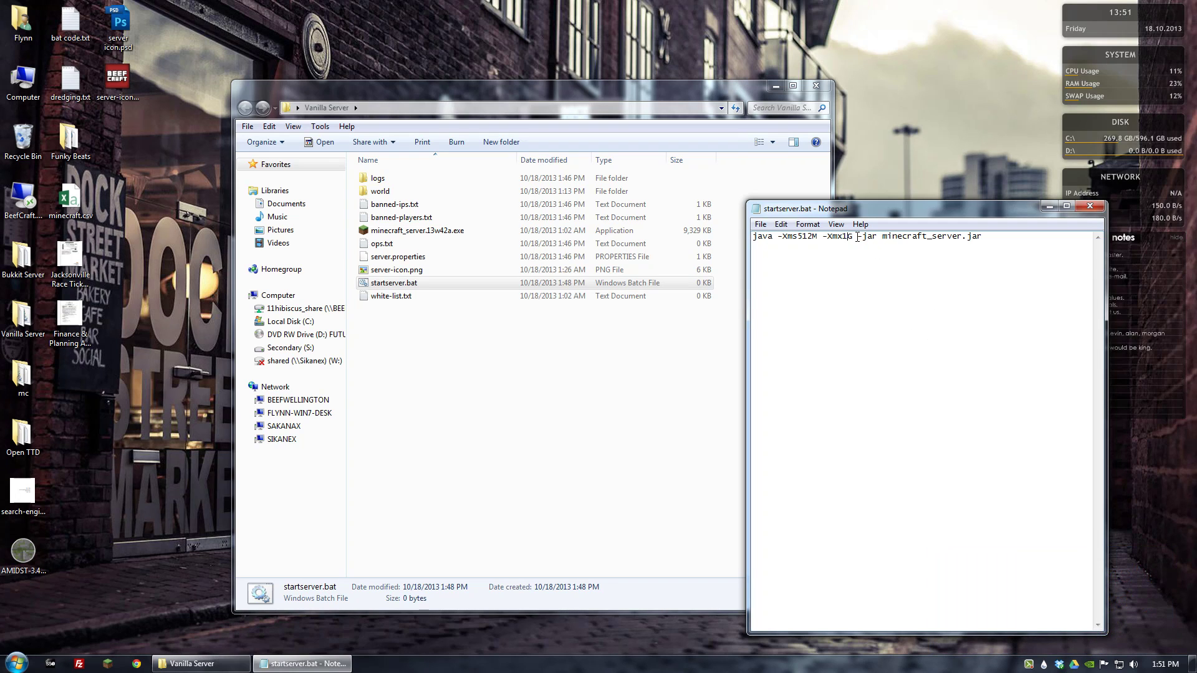
- Select the minecraft_server.jar file name after -jar in the Notepad command
left_click_drag(858, 237, 876, 238)
left_click(875, 238)
left_click_drag(884, 238, 991, 239)
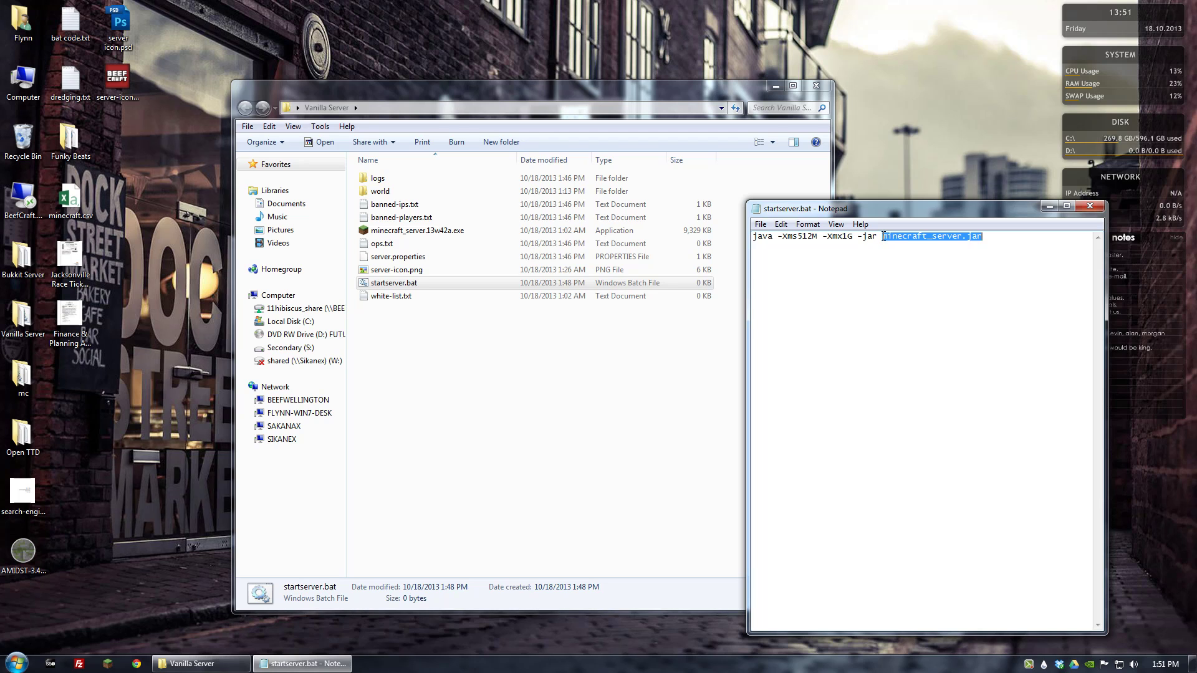
left_click(981, 239)
left_click_drag(883, 236, 992, 238)
left_click(889, 240)
left_click_drag(894, 243, 1003, 242)
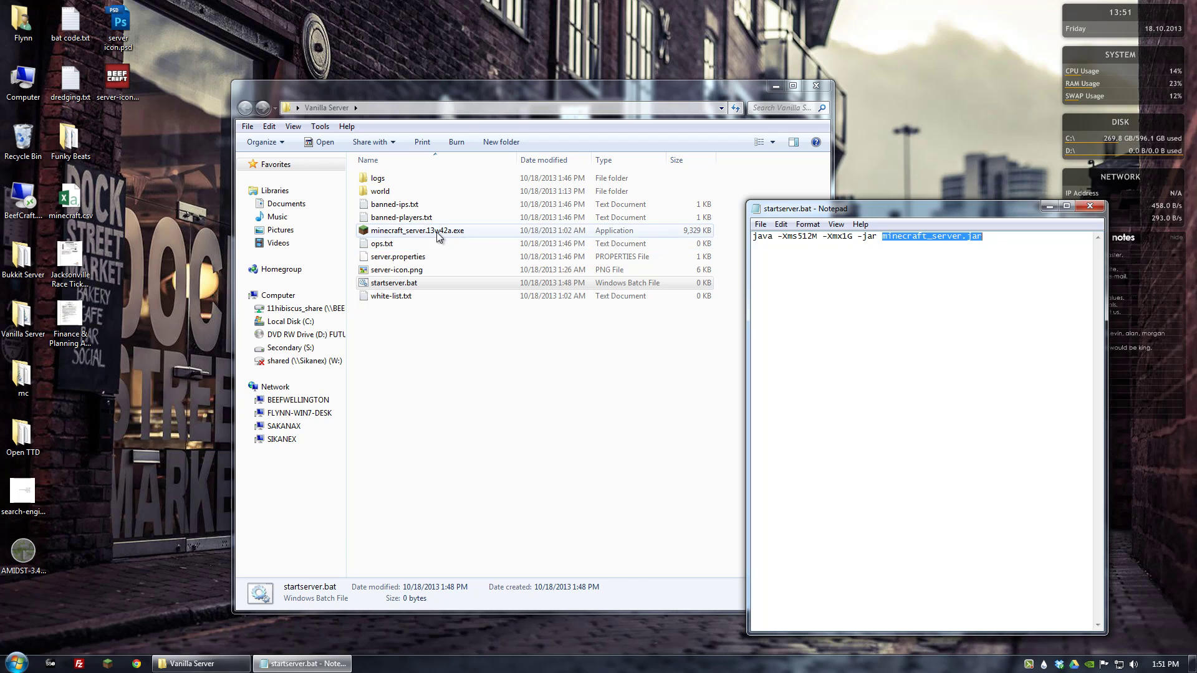
- Copy the full minecraft_server.13w42a.exe file name from Explorer's rename box
left_click(403, 234)
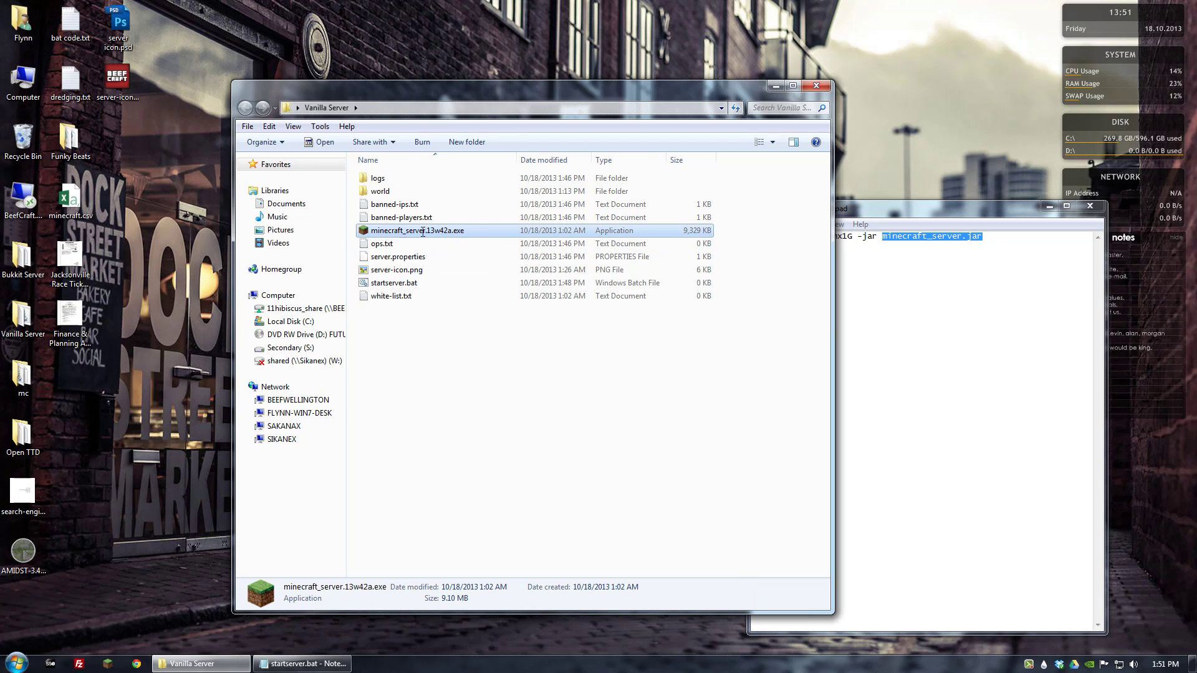
left_click(423, 233)
left_click_drag(466, 230, 378, 229)
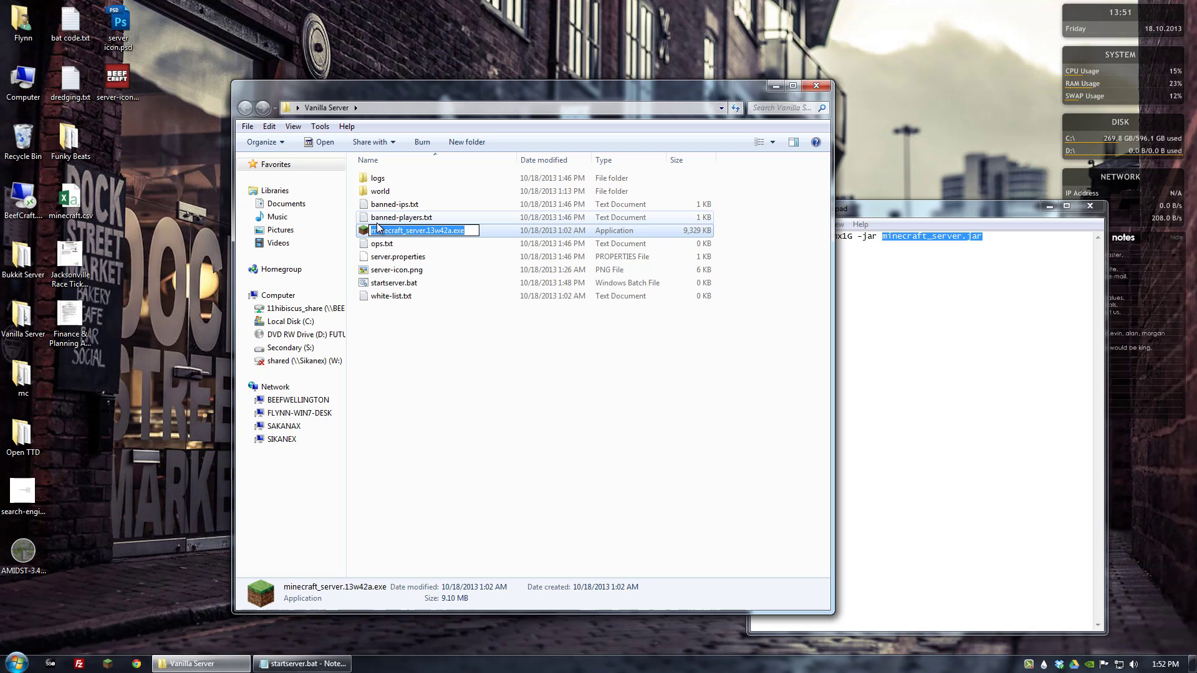
right_click(398, 230)
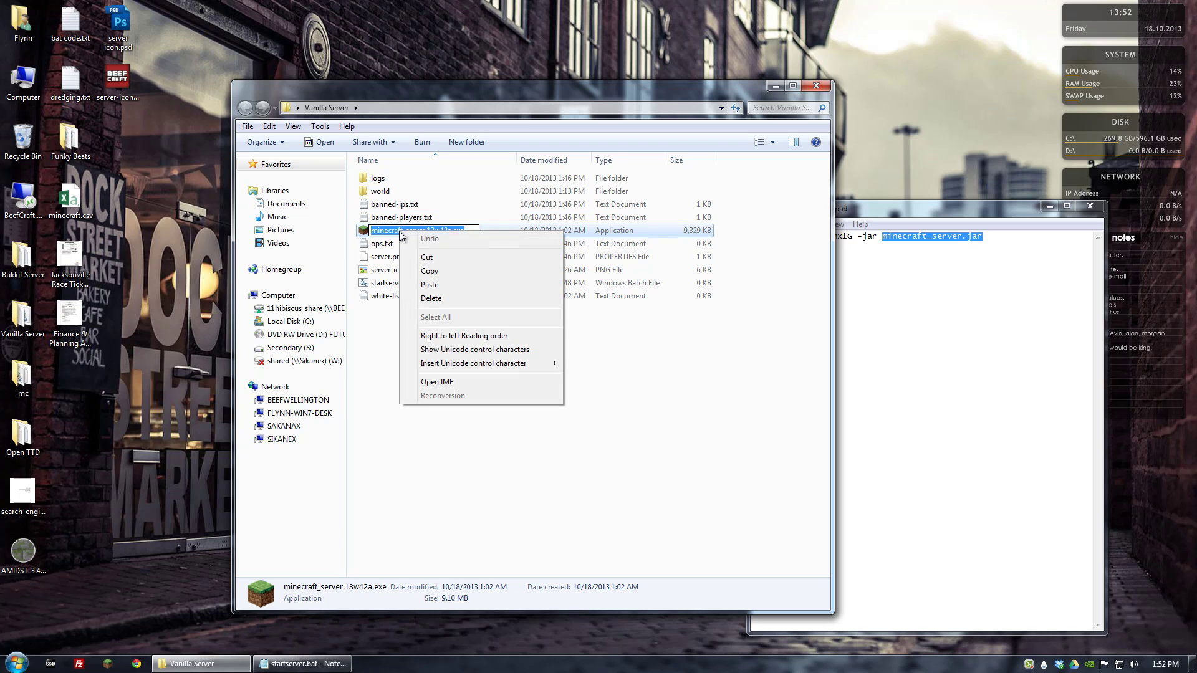
left_click(429, 272)
- Paste minecraft_server.13w42a.exe over the jar name in the batch command and check it
left_click(927, 212)
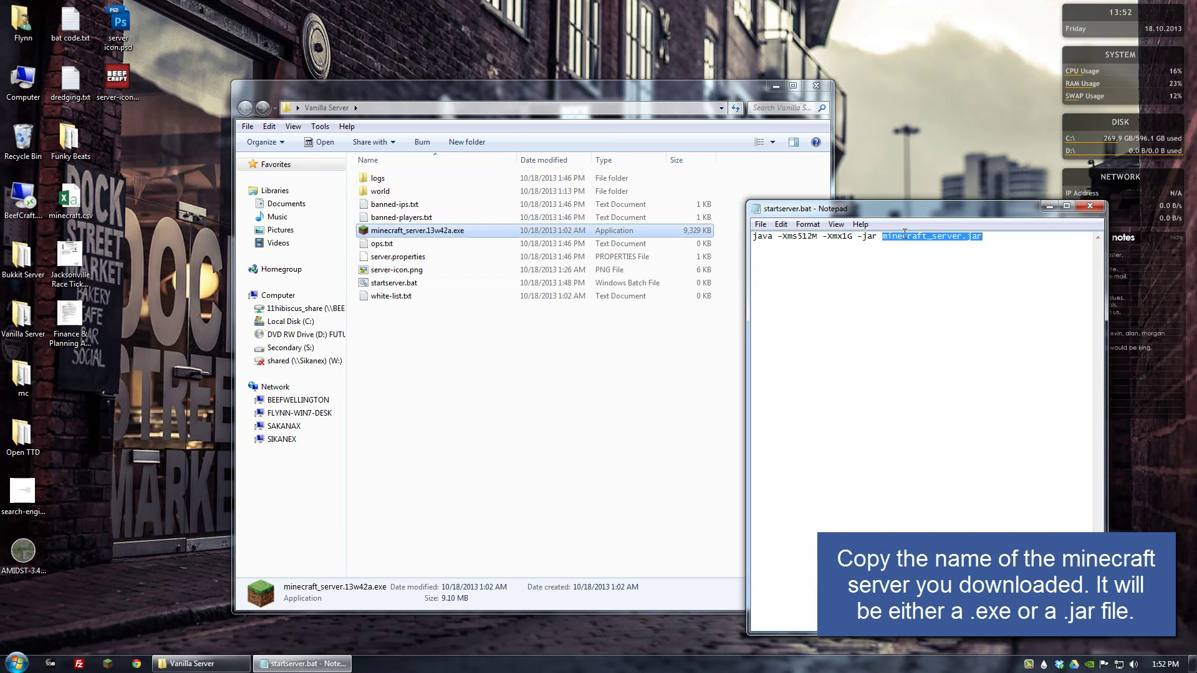
right_click(904, 234)
left_click(930, 288)
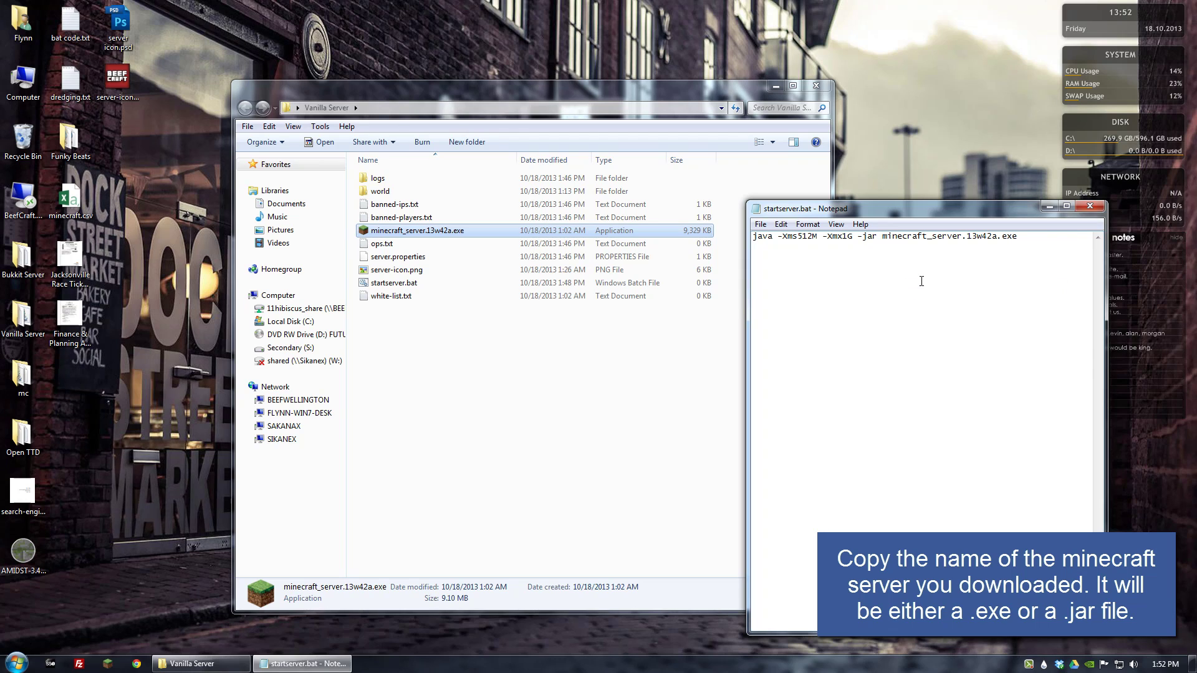
left_click_drag(885, 237, 1022, 242)
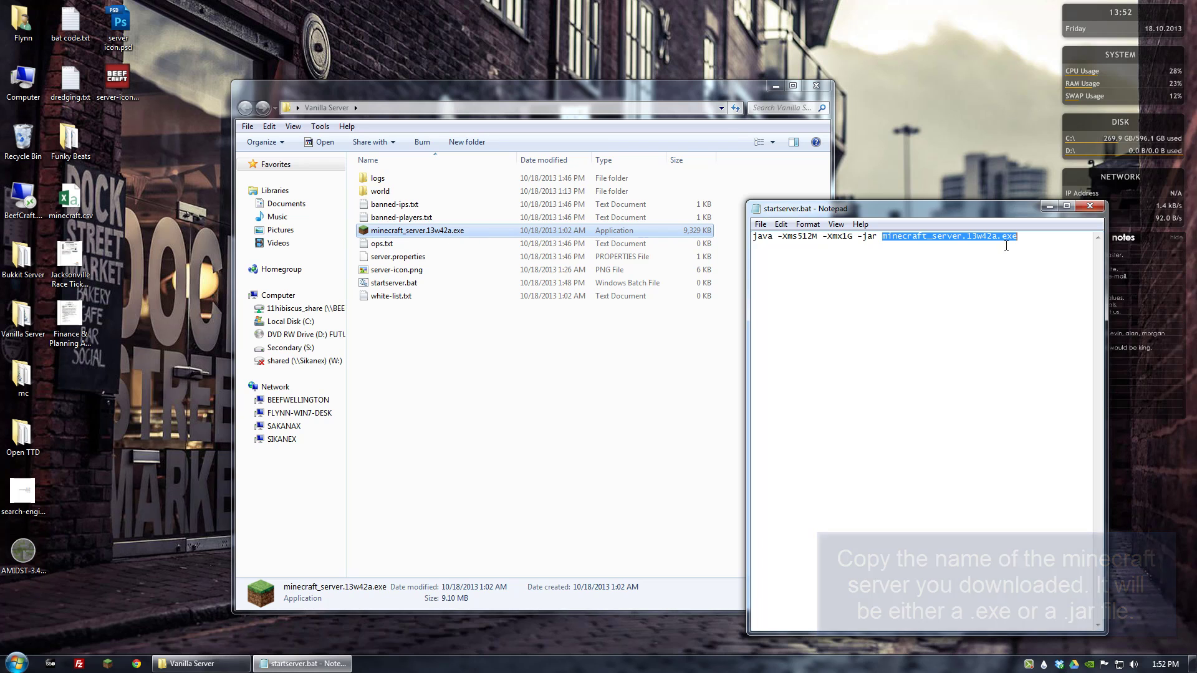
left_click(1026, 242)
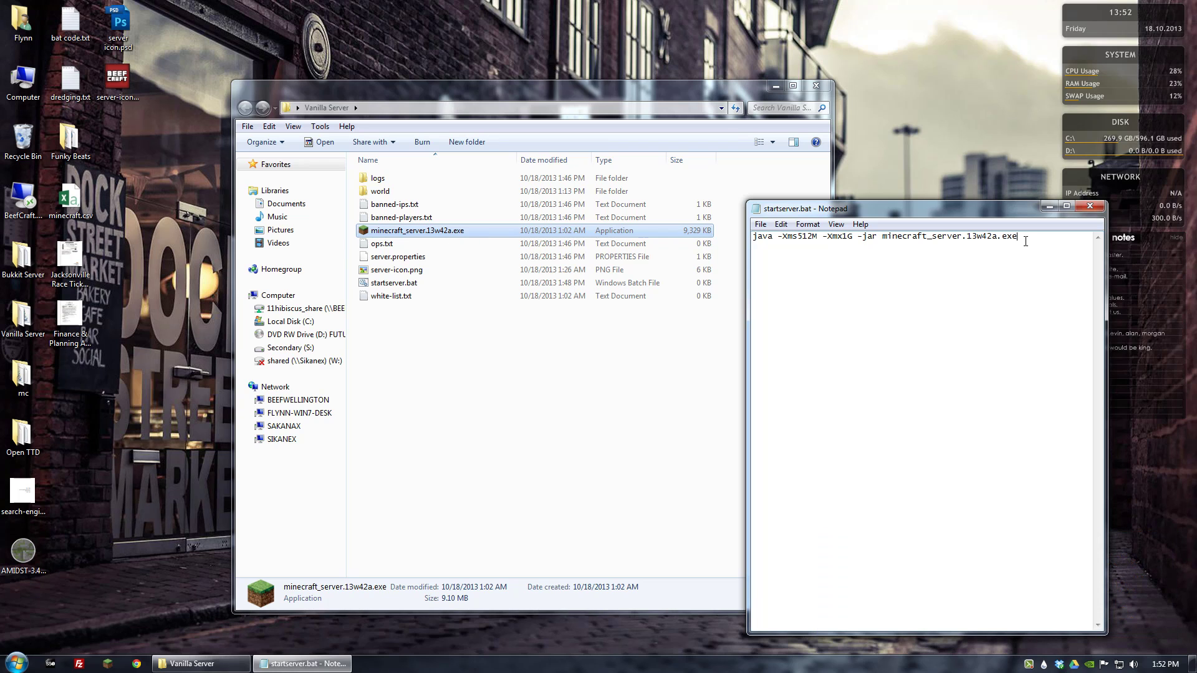
- Close Notepad and save the changes to startserver.bat
left_click(1088, 210)
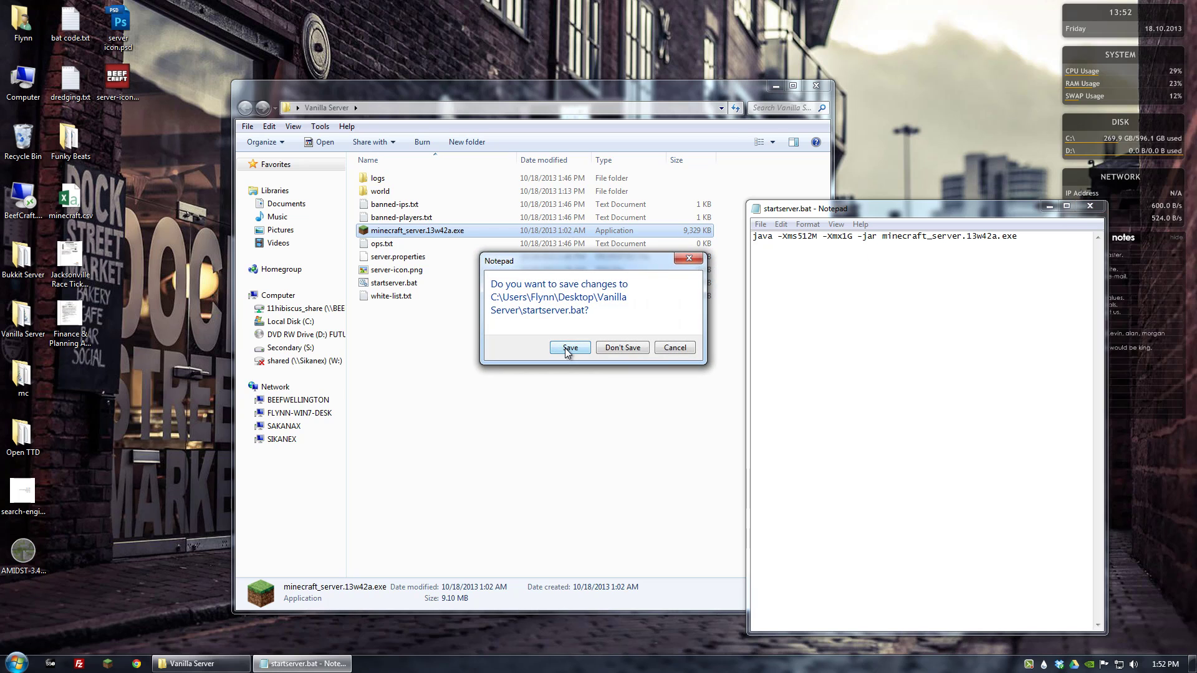
left_click(570, 347)
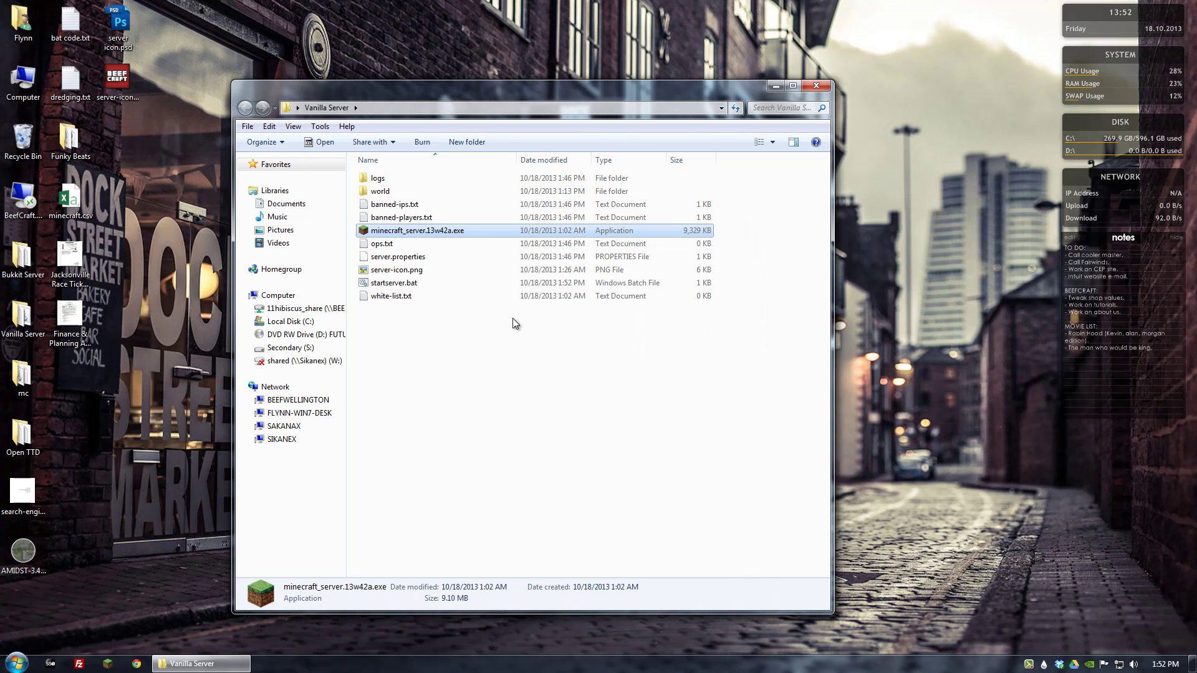
- Run startserver.bat and arrange the console and Minecraft server windows
double_click(384, 283)
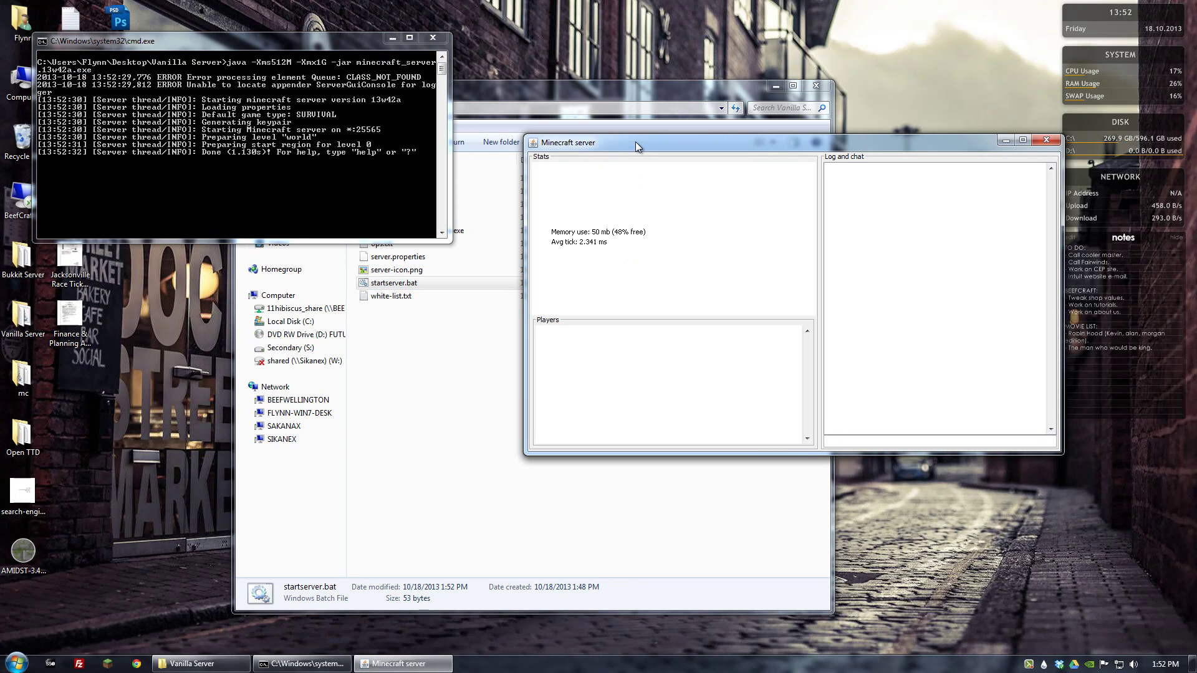
left_click_drag(636, 141, 637, 169)
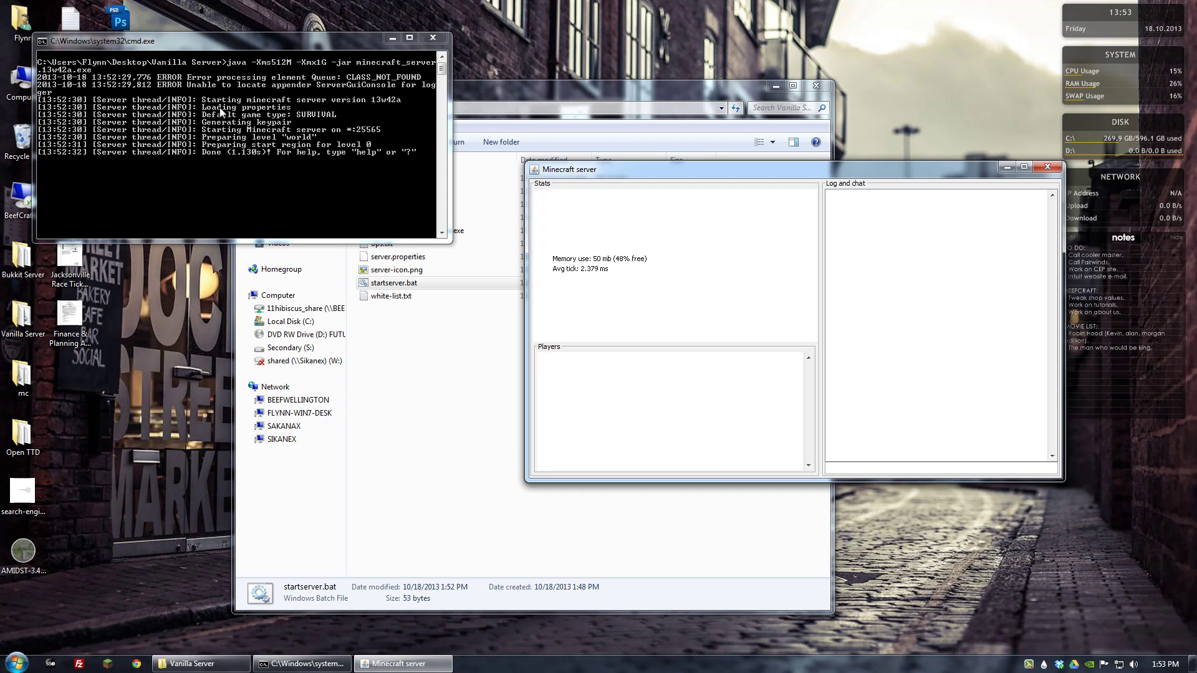
left_click_drag(204, 40, 225, 65)
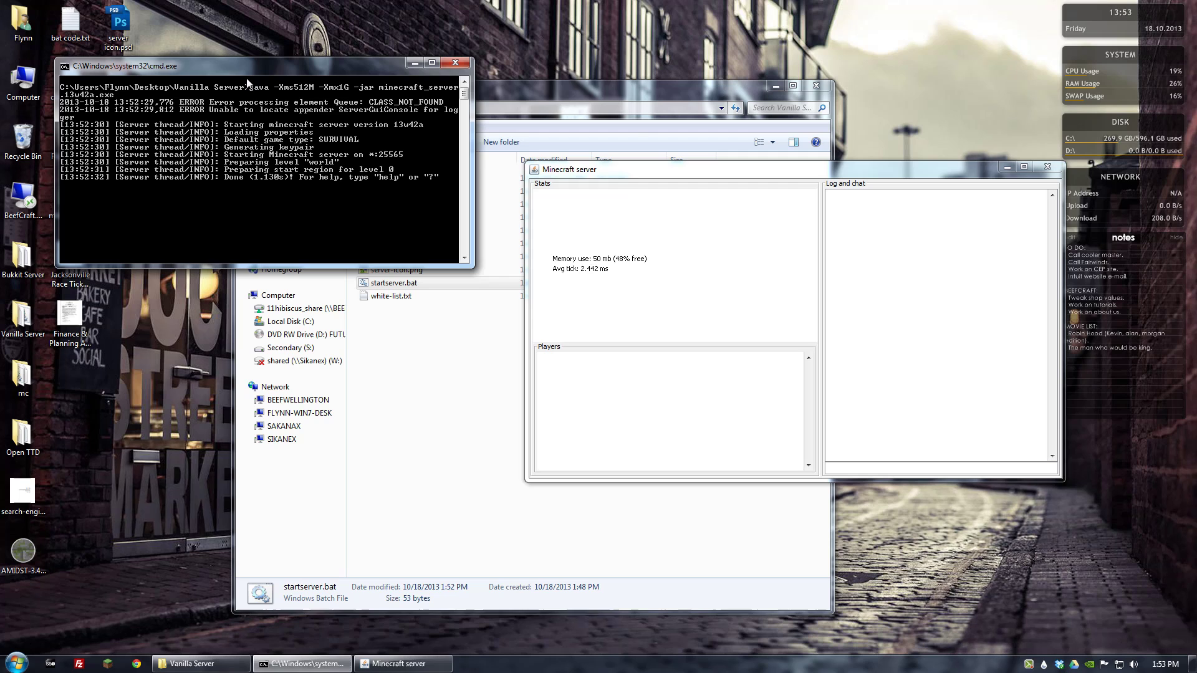
left_click_drag(633, 168, 599, 194)
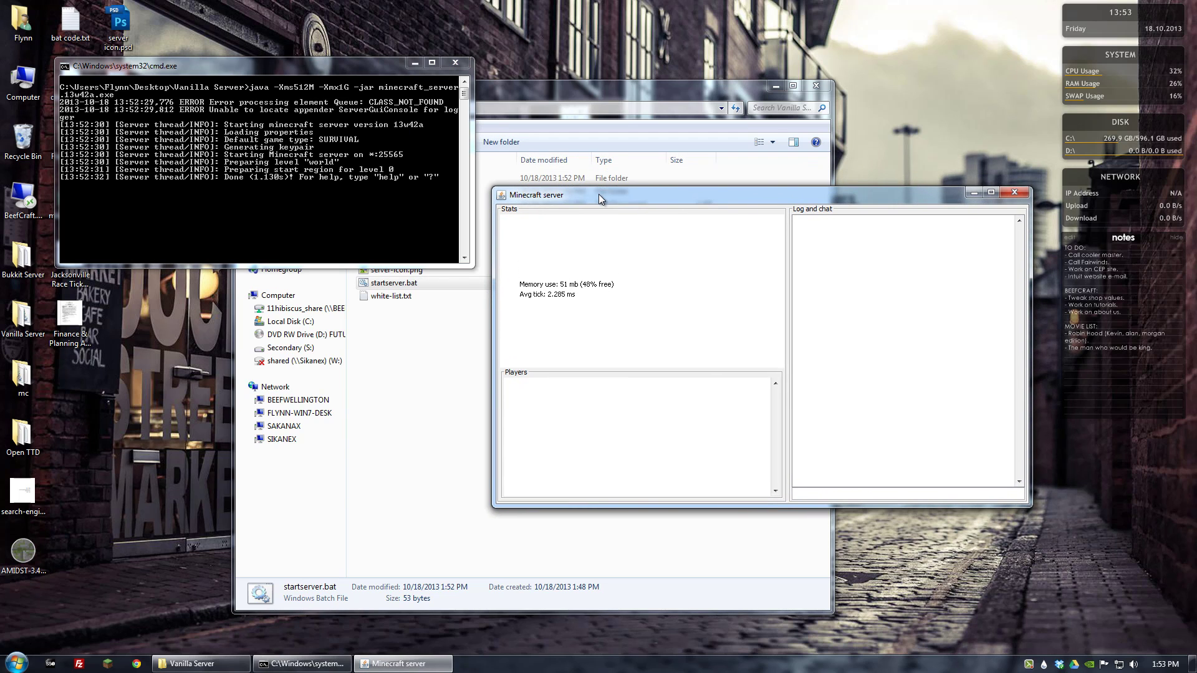